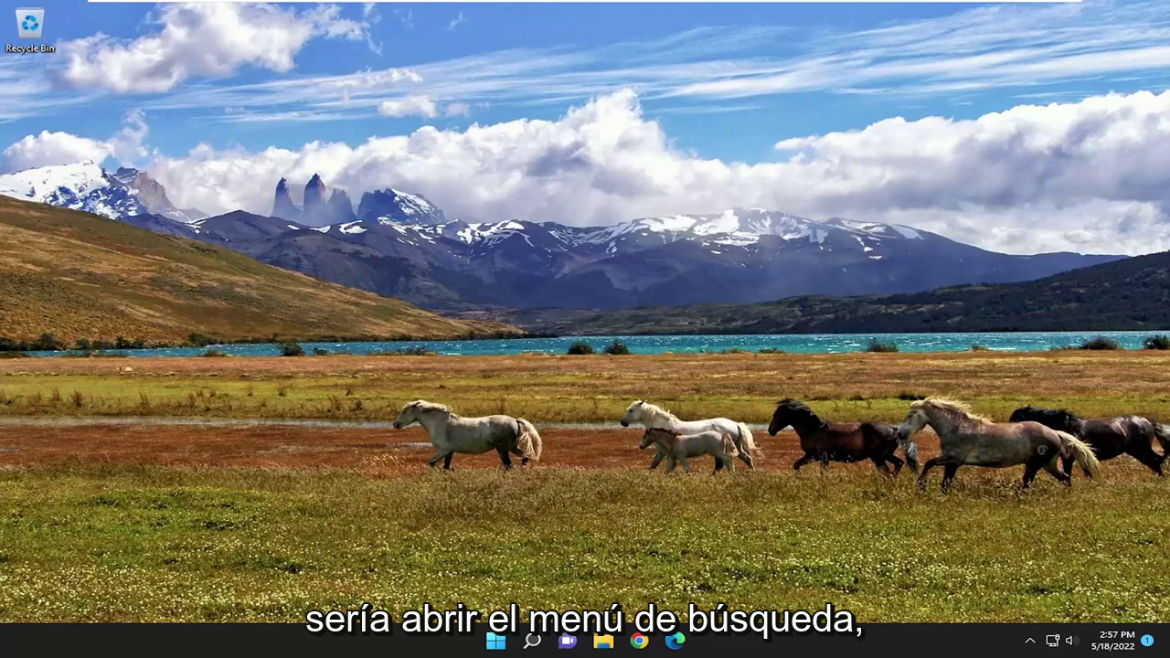
Step: Search Windows for 'settings' and launch the Settings app from the best match
click(531, 641)
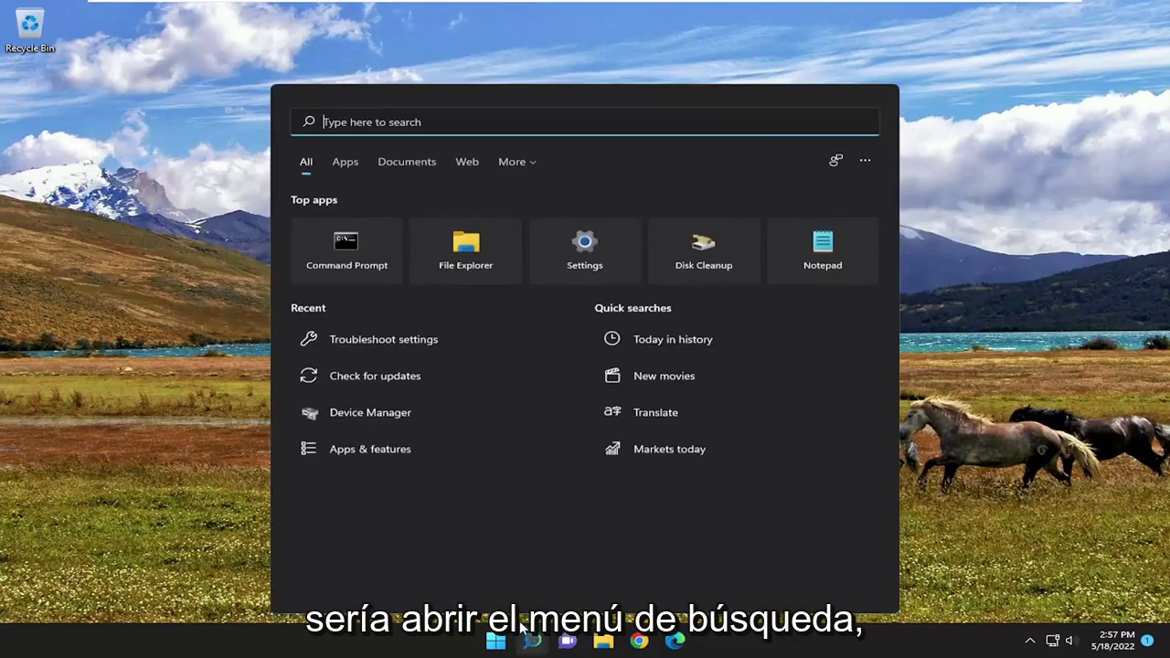
text(sett)
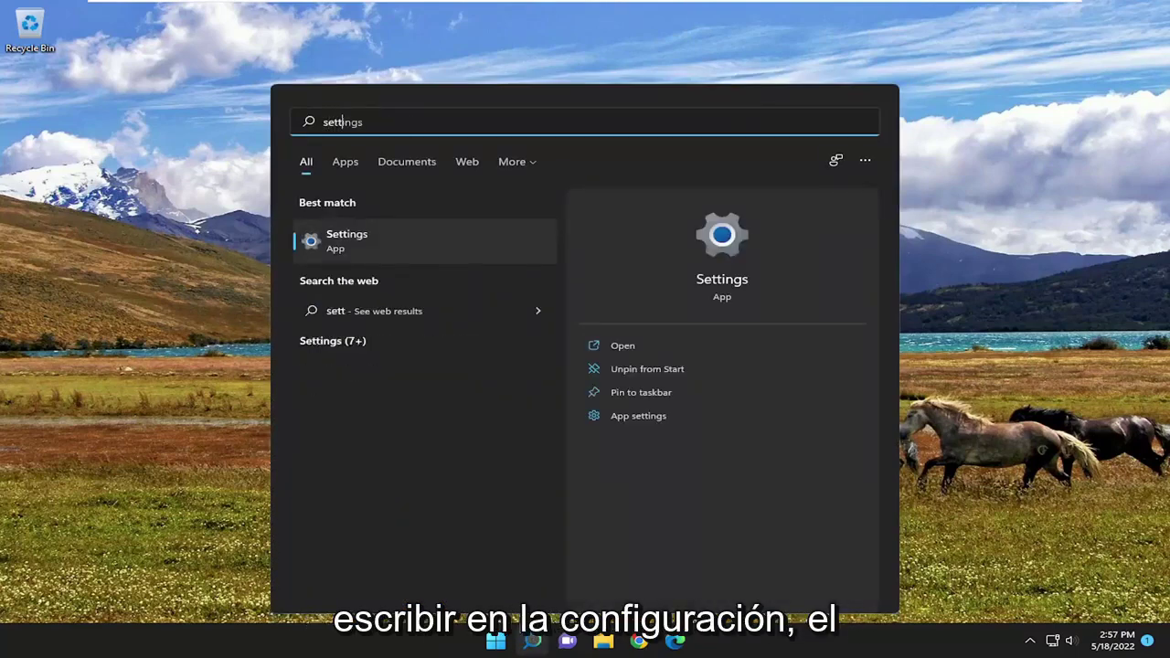
text(ings)
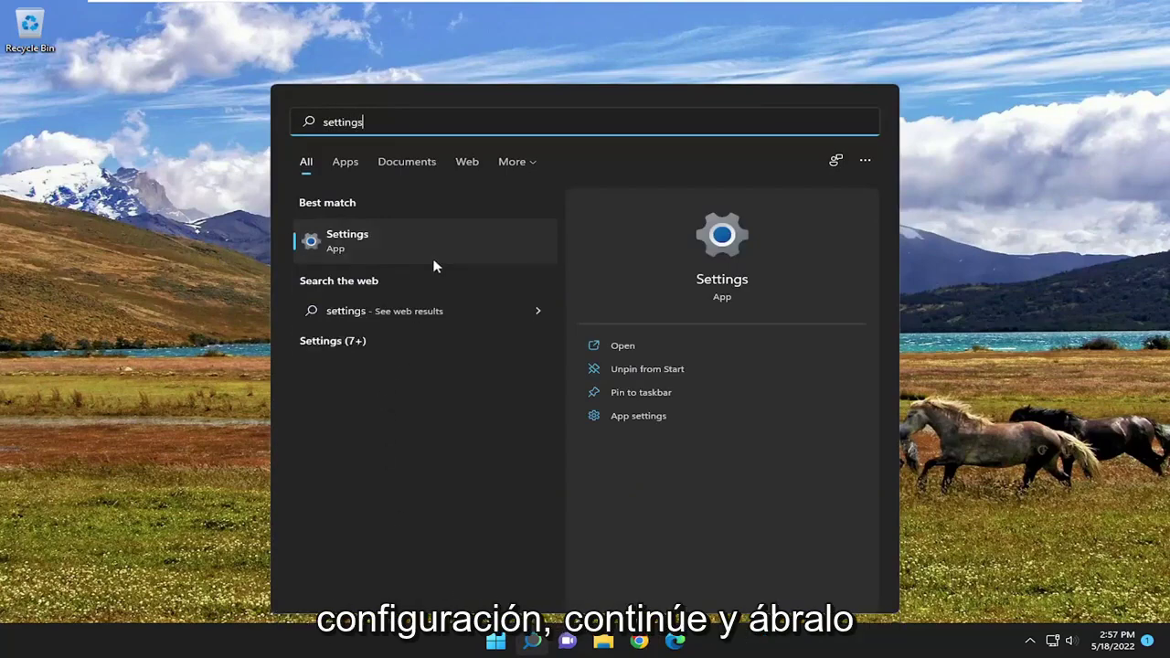
click(434, 248)
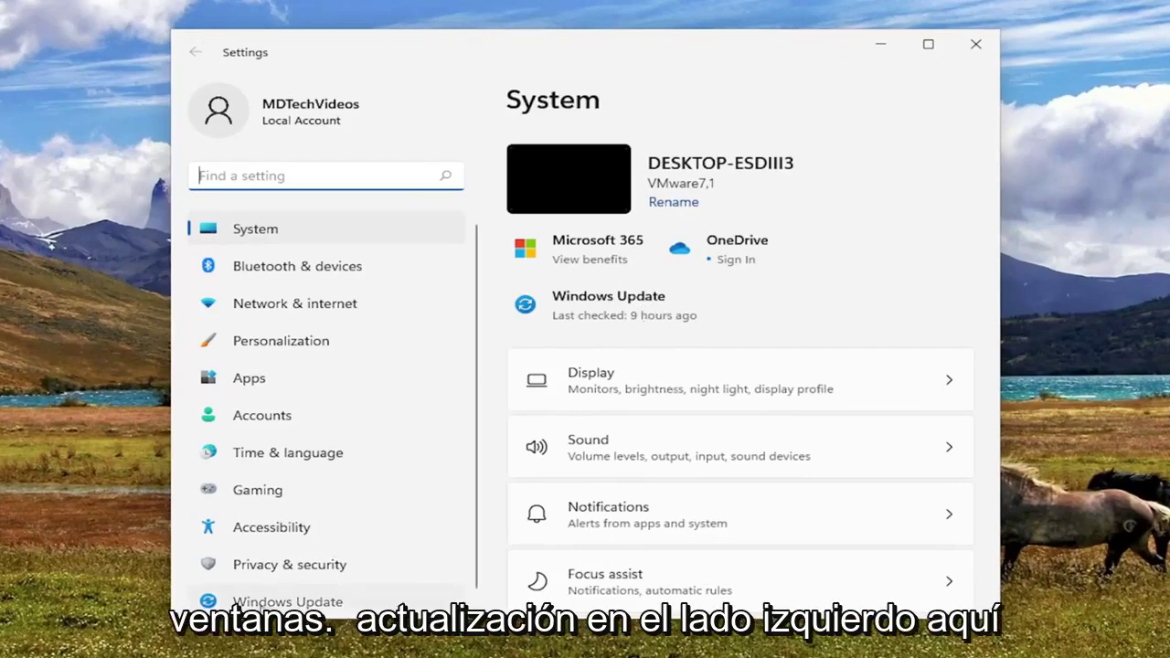
Step: Open Windows Update's Advanced options page and bring Additional options like Delivery Optimization into view
click(273, 599)
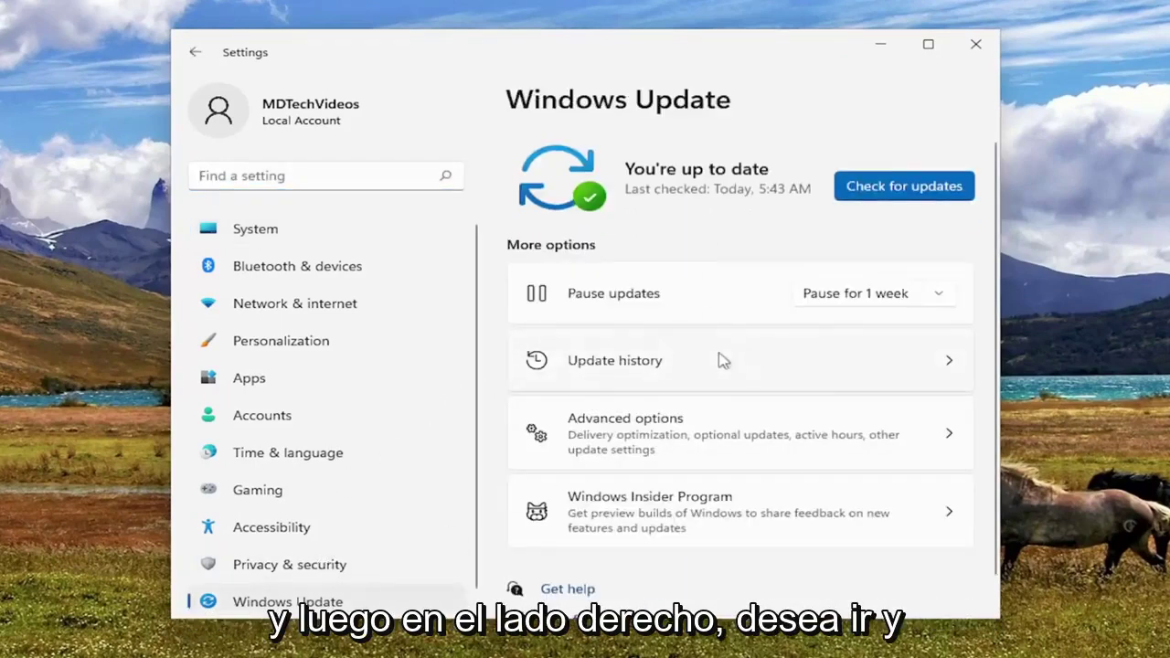
scroll(717, 359, down, 1)
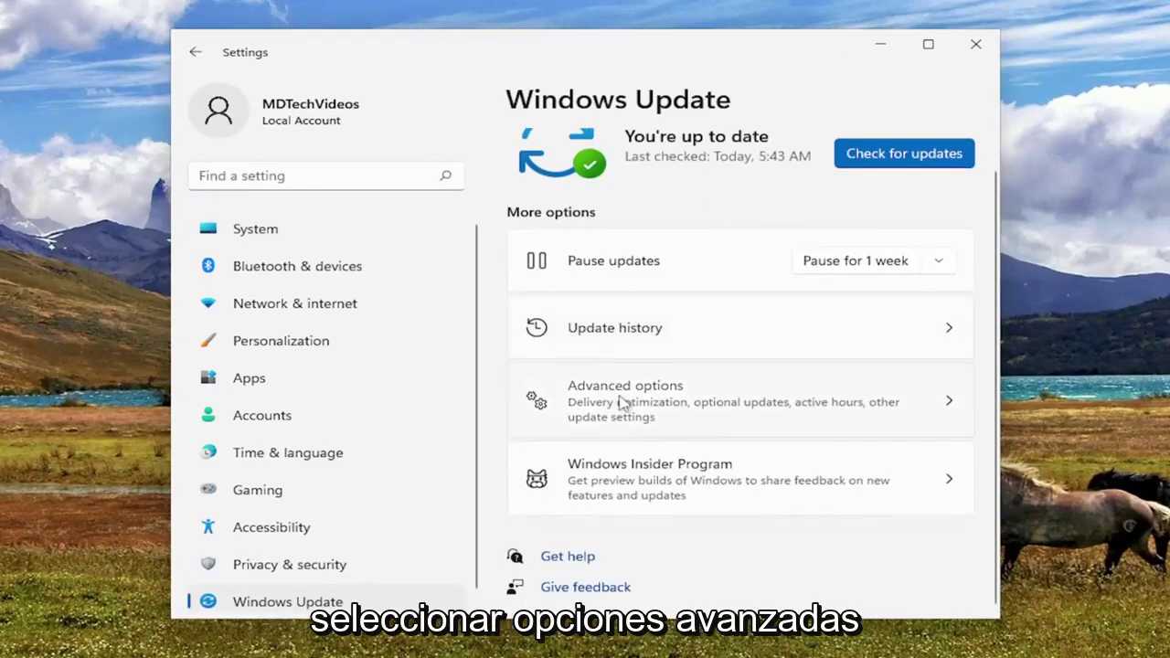
click(620, 403)
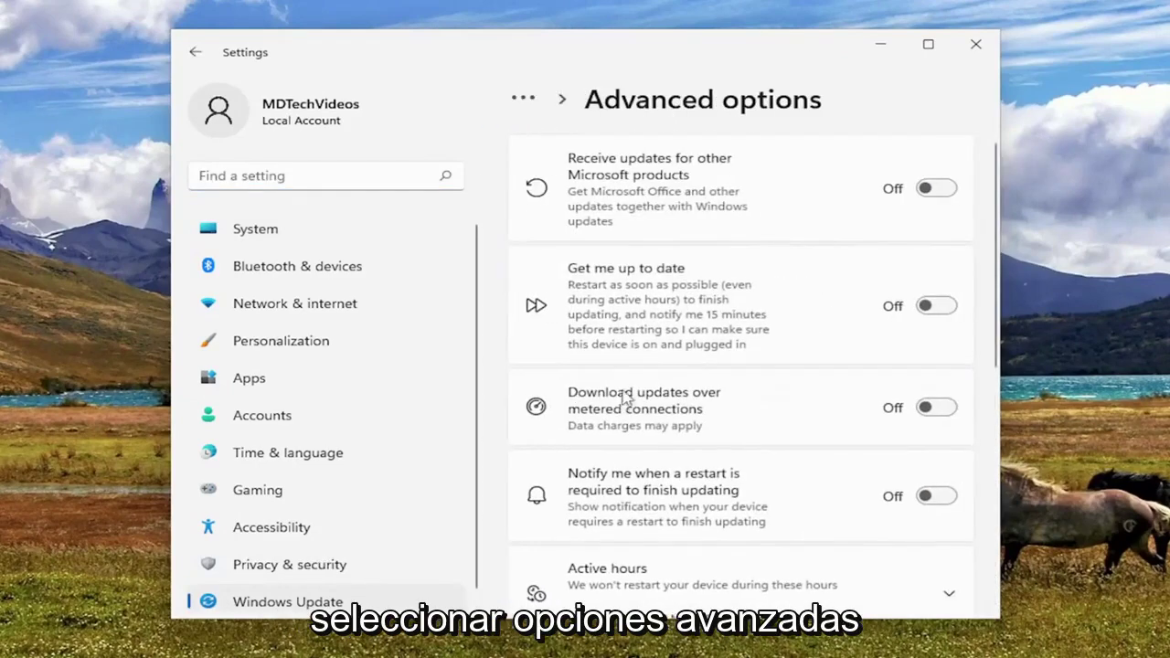
scroll(663, 419, down, 1)
scroll(662, 418, down, 5)
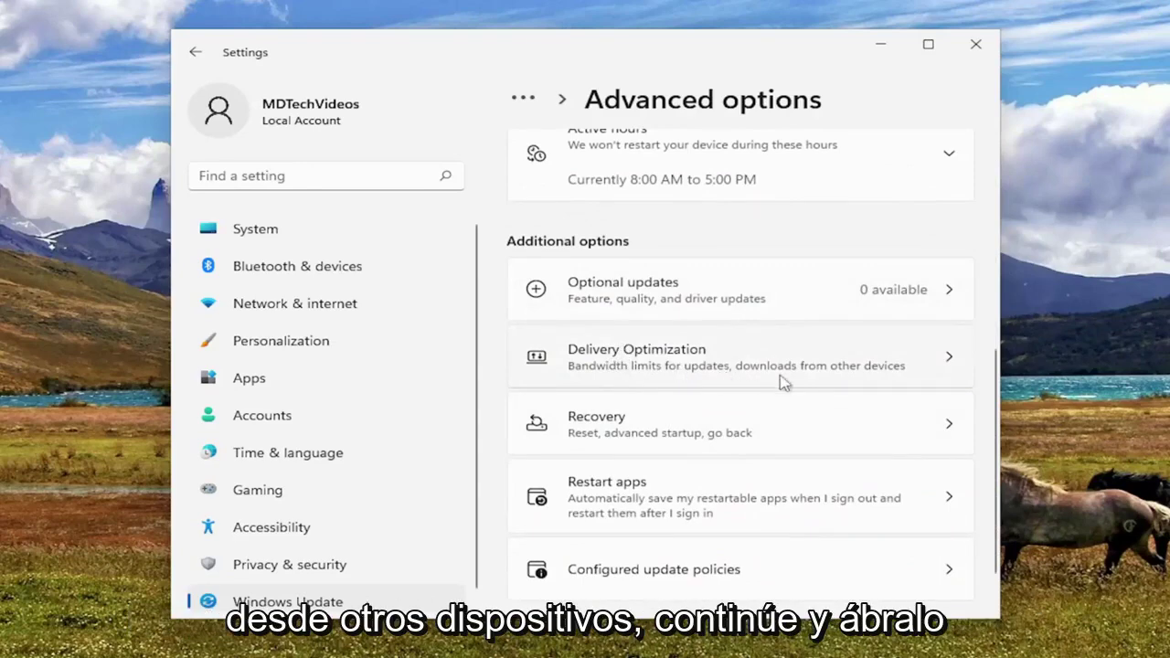
Step: Switch Delivery Optimization's 'Allow downloads from other PCs' to Off, then go to Apps
click(817, 378)
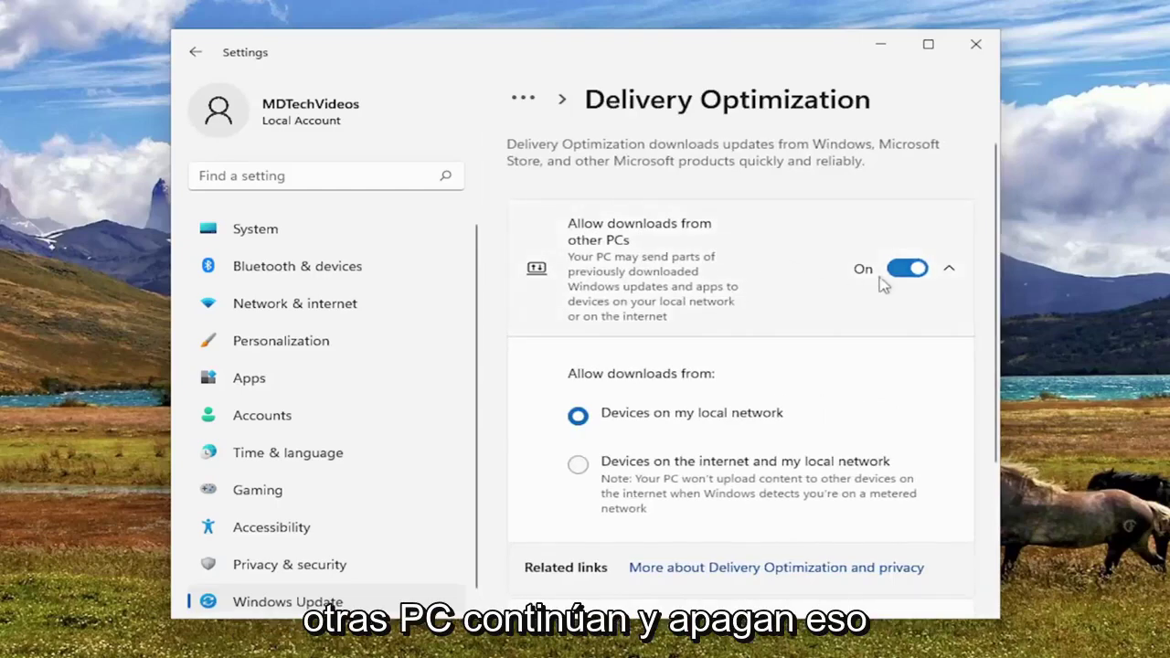
click(900, 269)
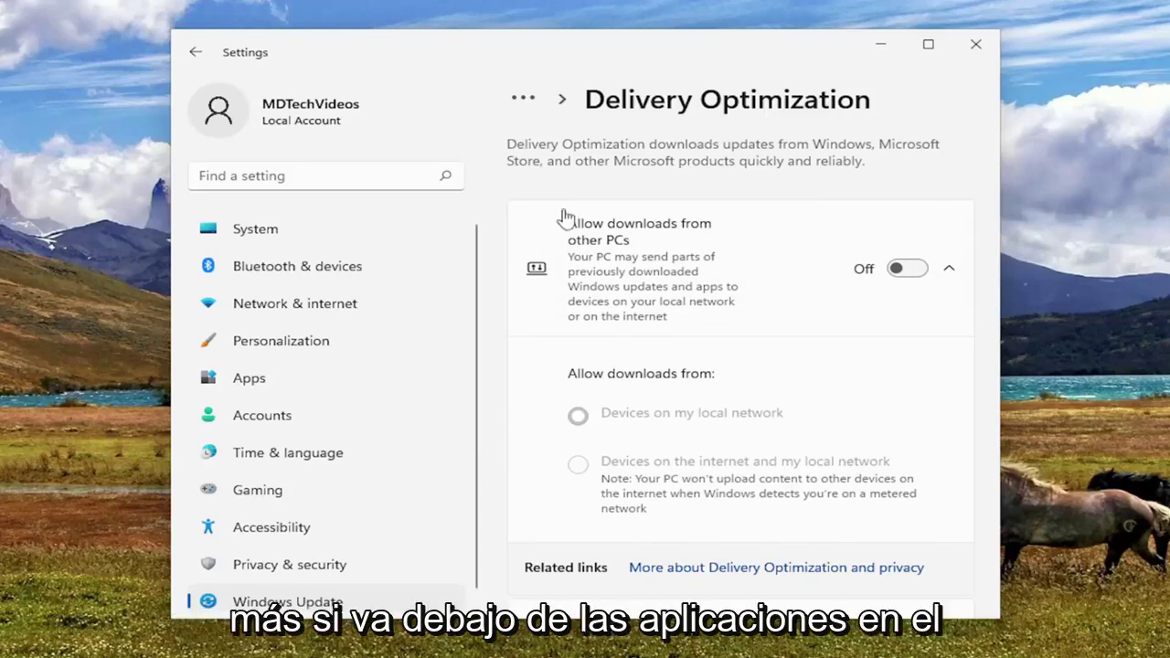
click(245, 385)
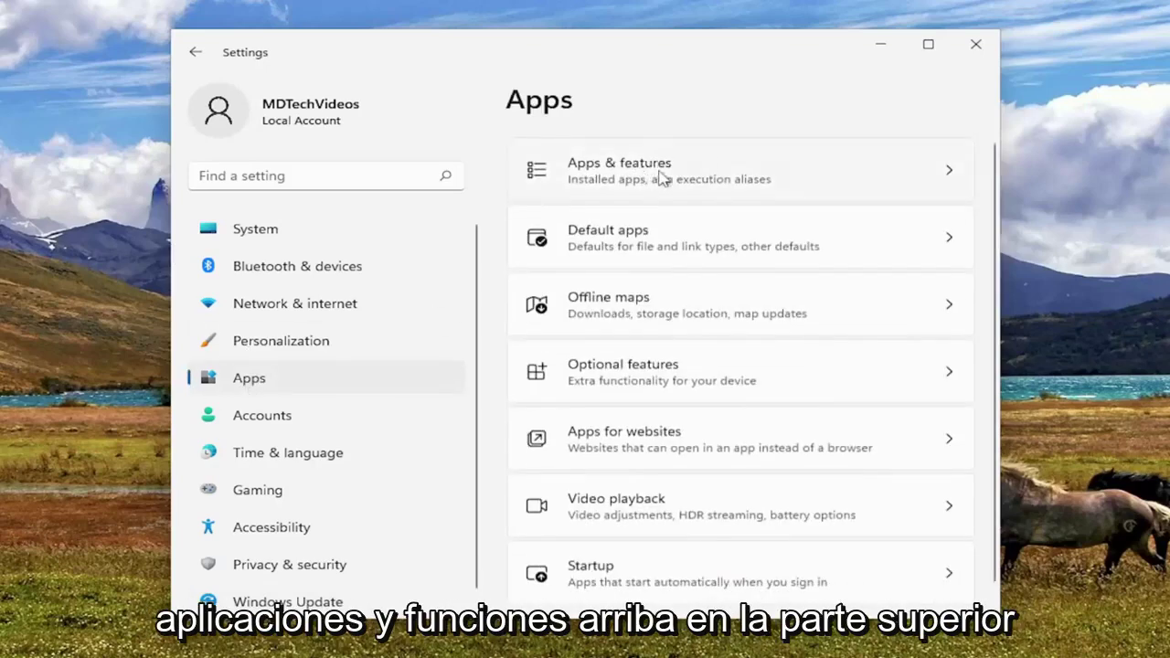
Step: Filter the installed apps list for 'xbox' and open the Xbox app's Advanced options
click(661, 177)
click(560, 401)
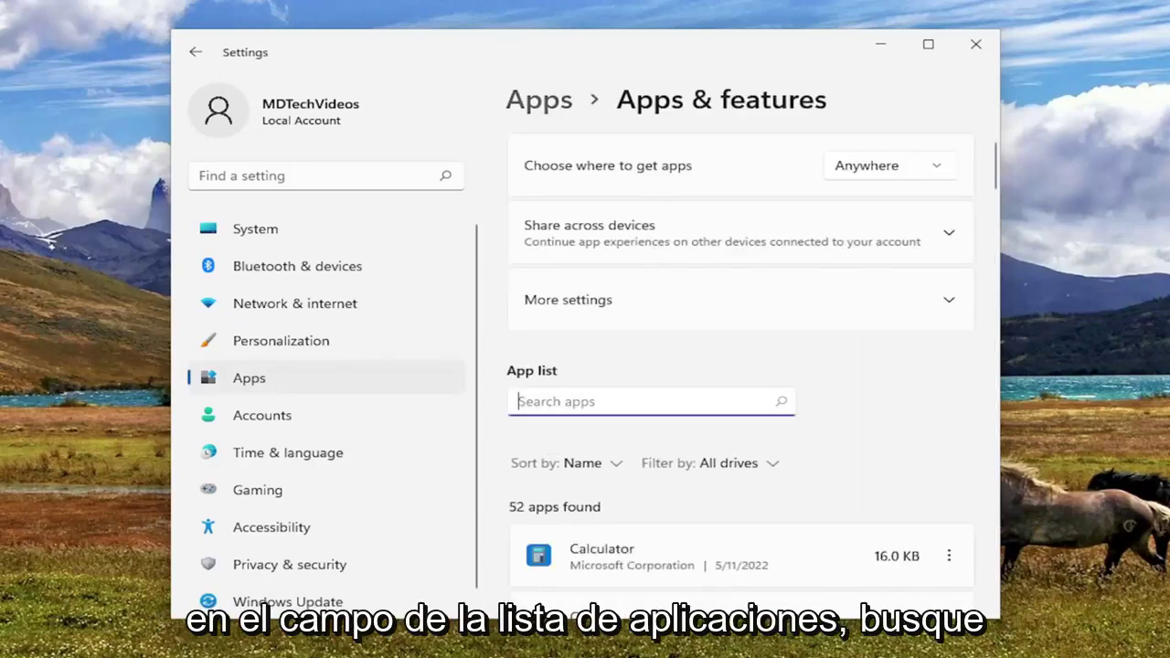
text(xbox)
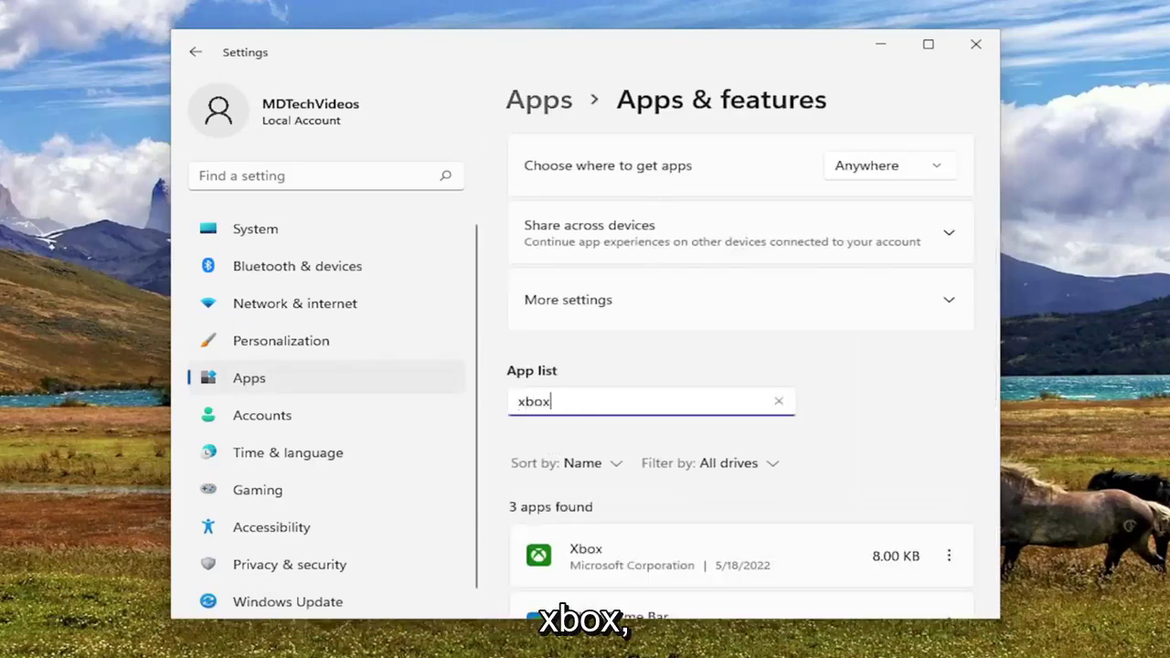
scroll(741, 365, down, 1)
scroll(810, 381, down, 1)
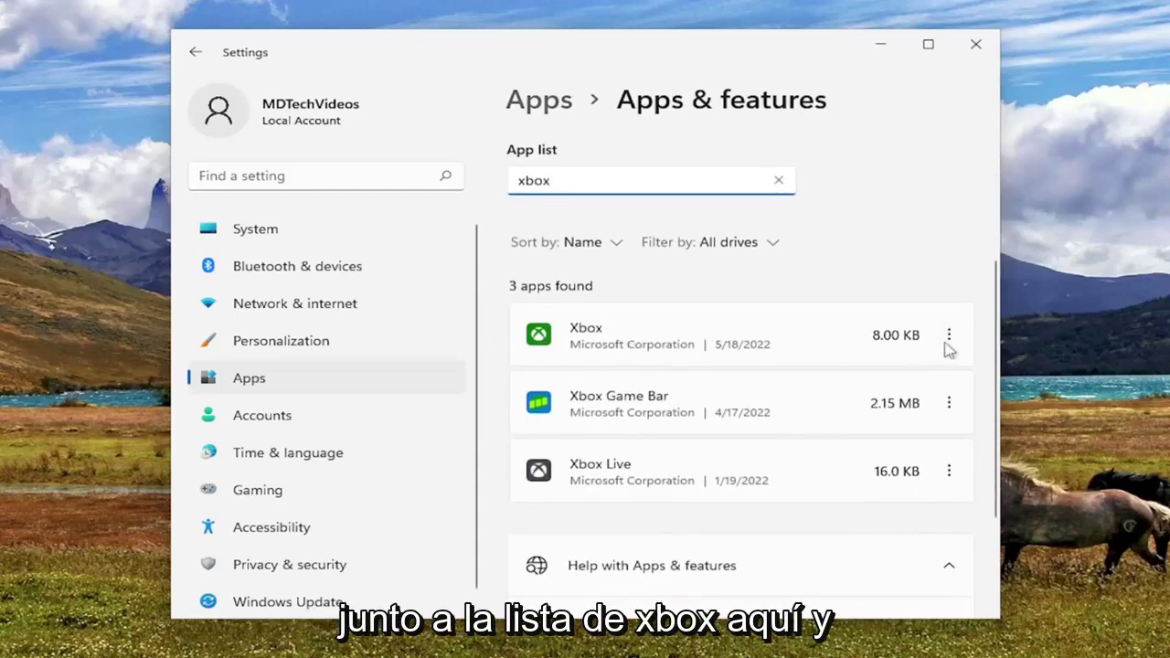
click(949, 336)
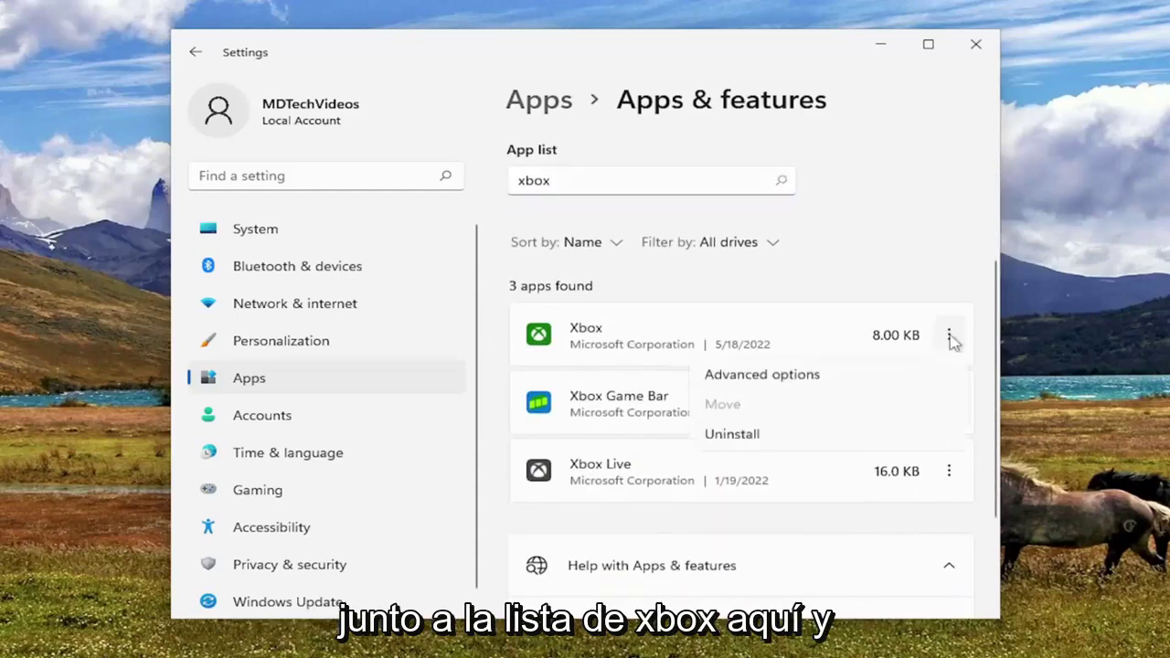
click(786, 379)
scroll(740, 319, down, 5)
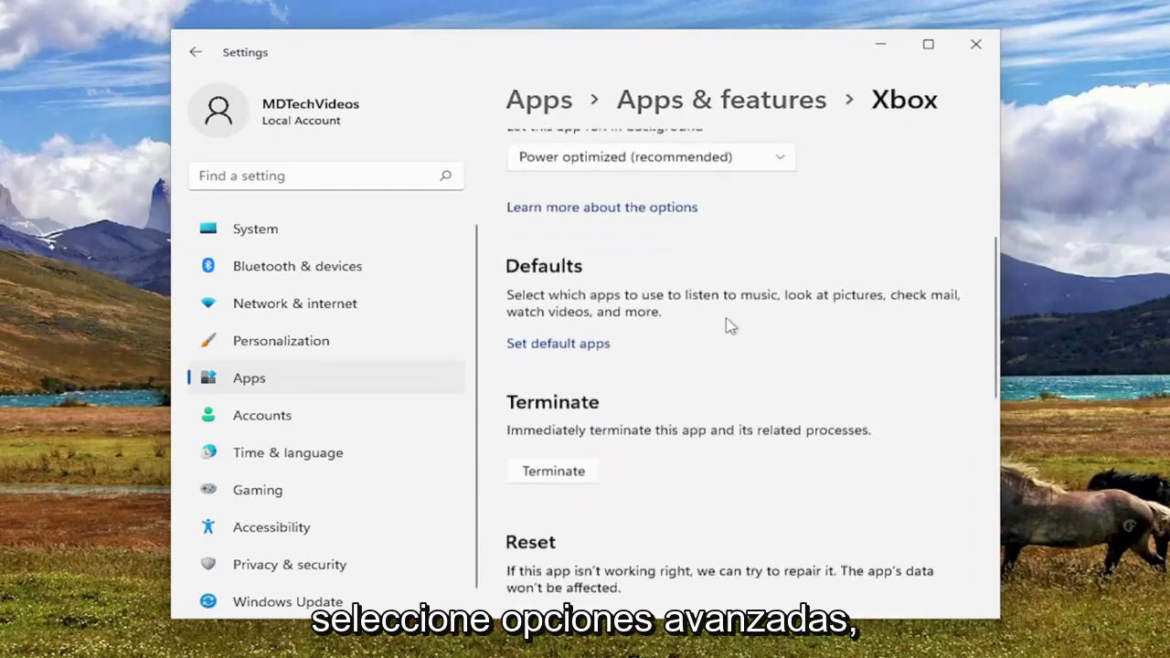
Step: Repair the Xbox app, then reset it with confirmation, and close Settings
scroll(703, 329, down, 1)
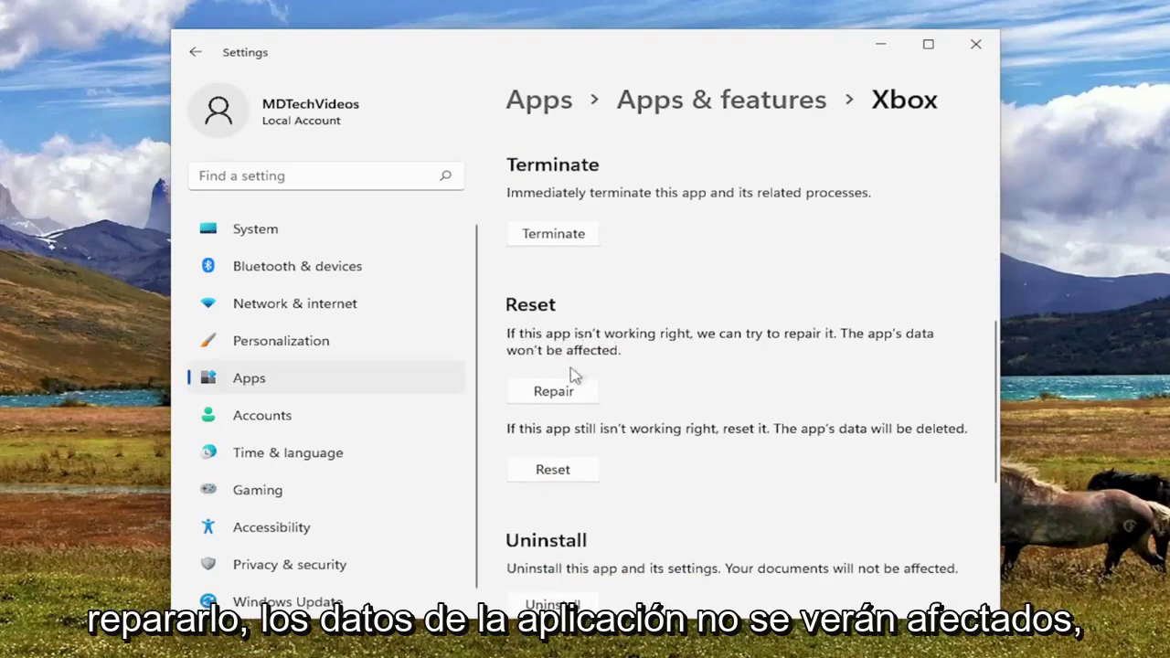
click(555, 393)
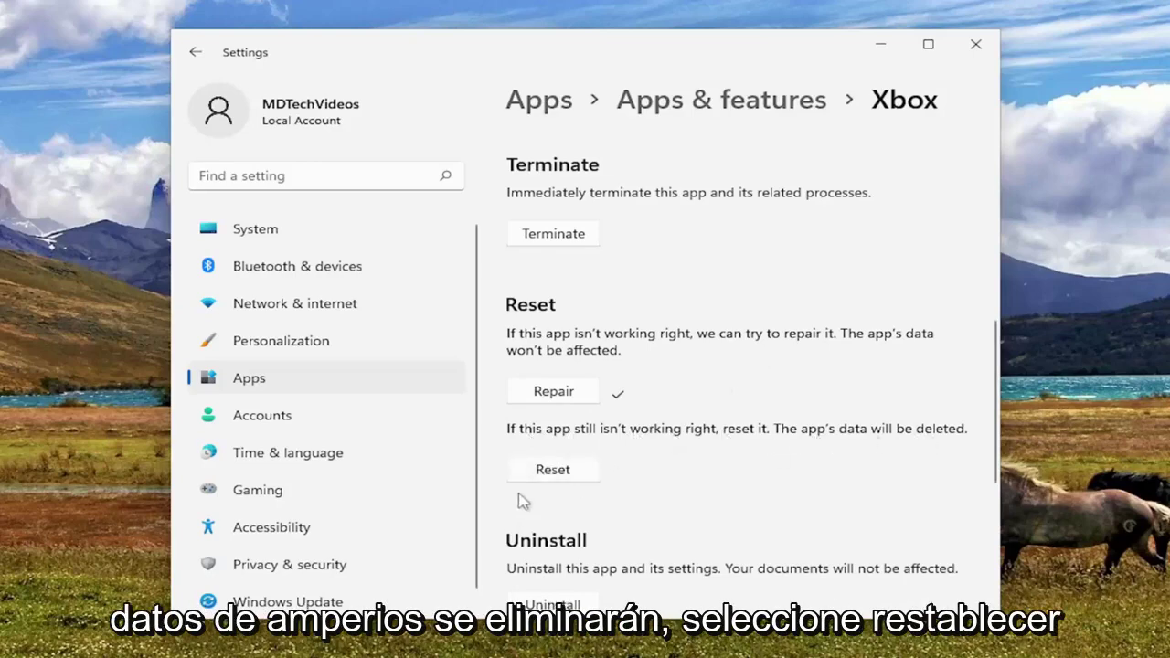
click(559, 473)
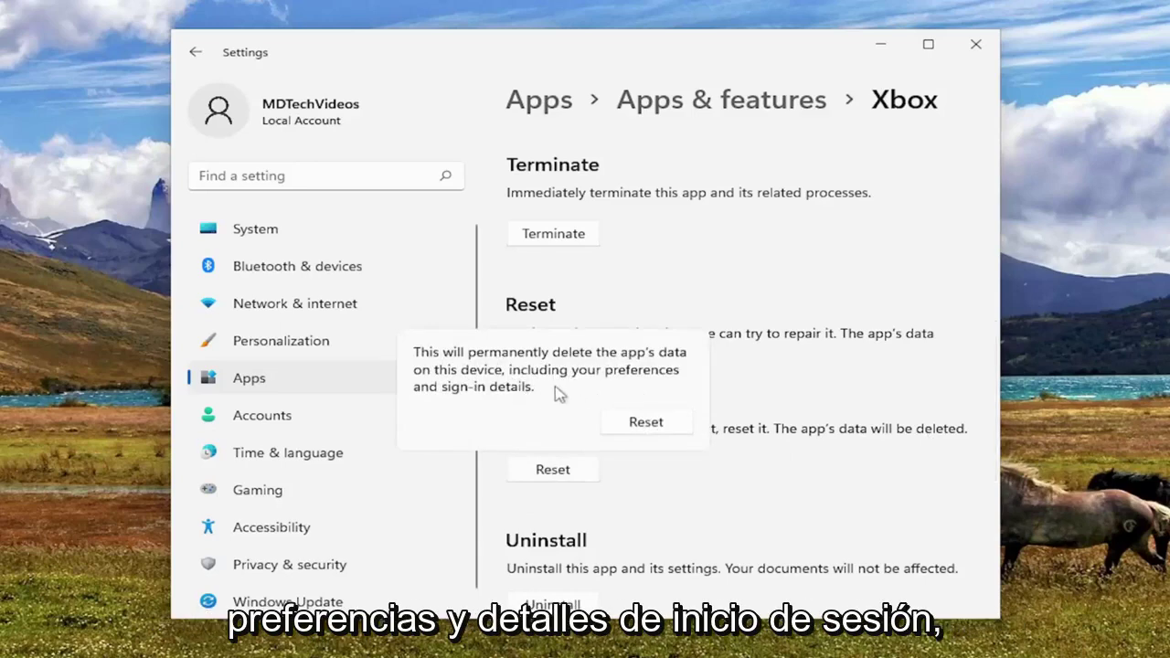
click(638, 424)
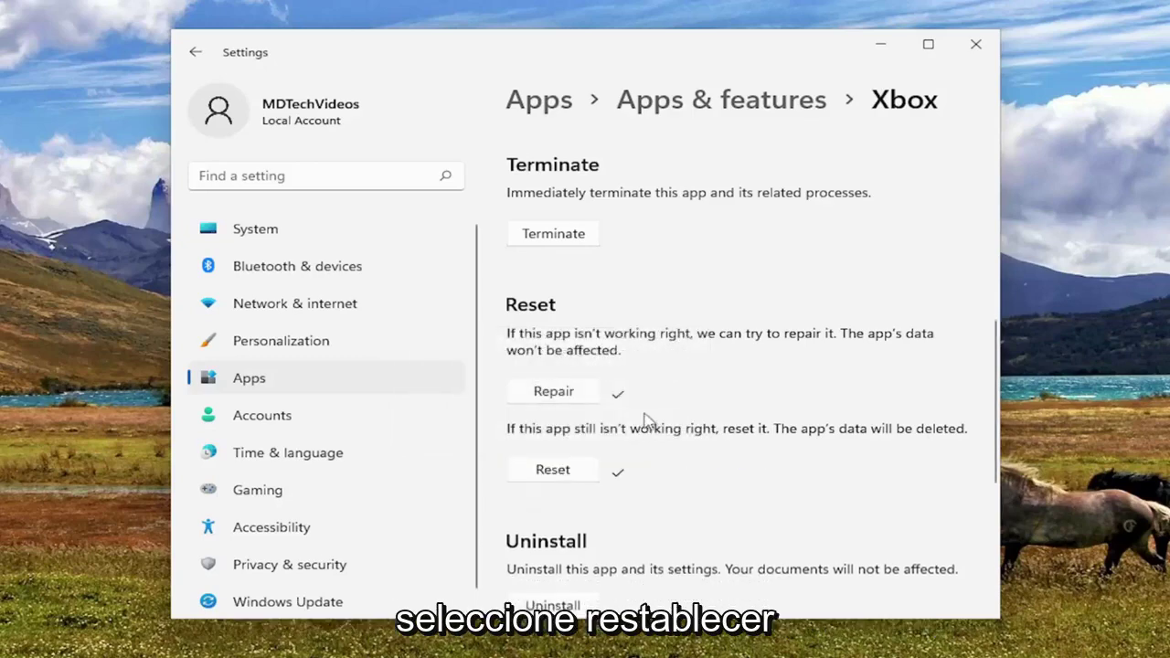
click(976, 42)
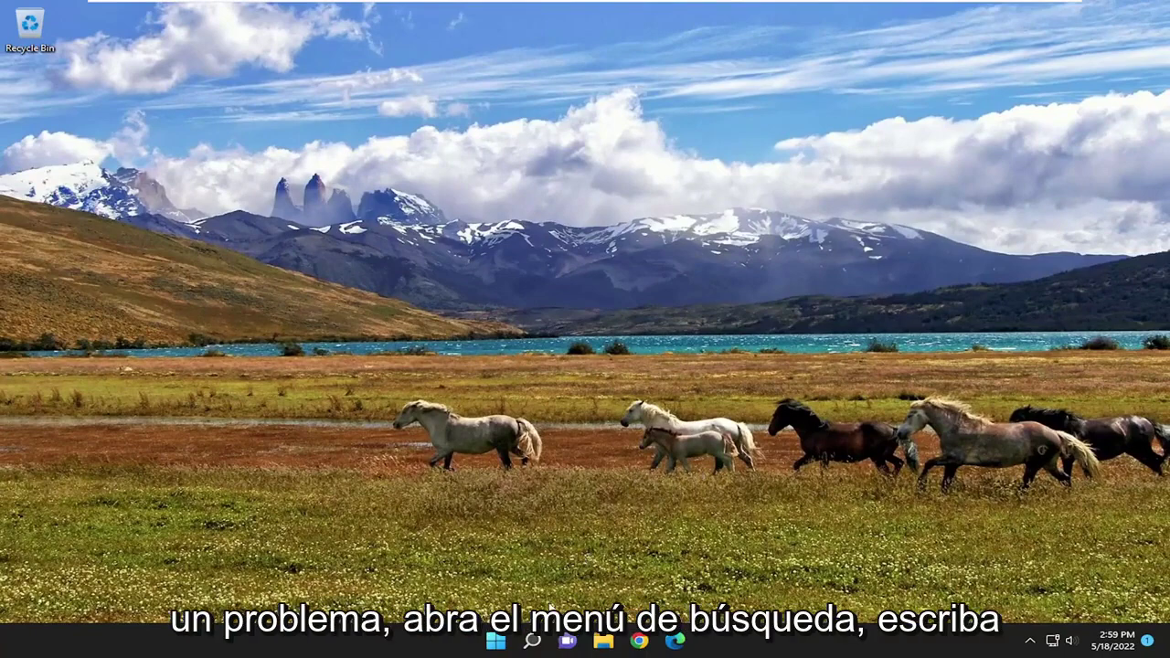
Step: Search 'cmd' and run Command Prompt as administrator, approving the UAC prompt
click(532, 642)
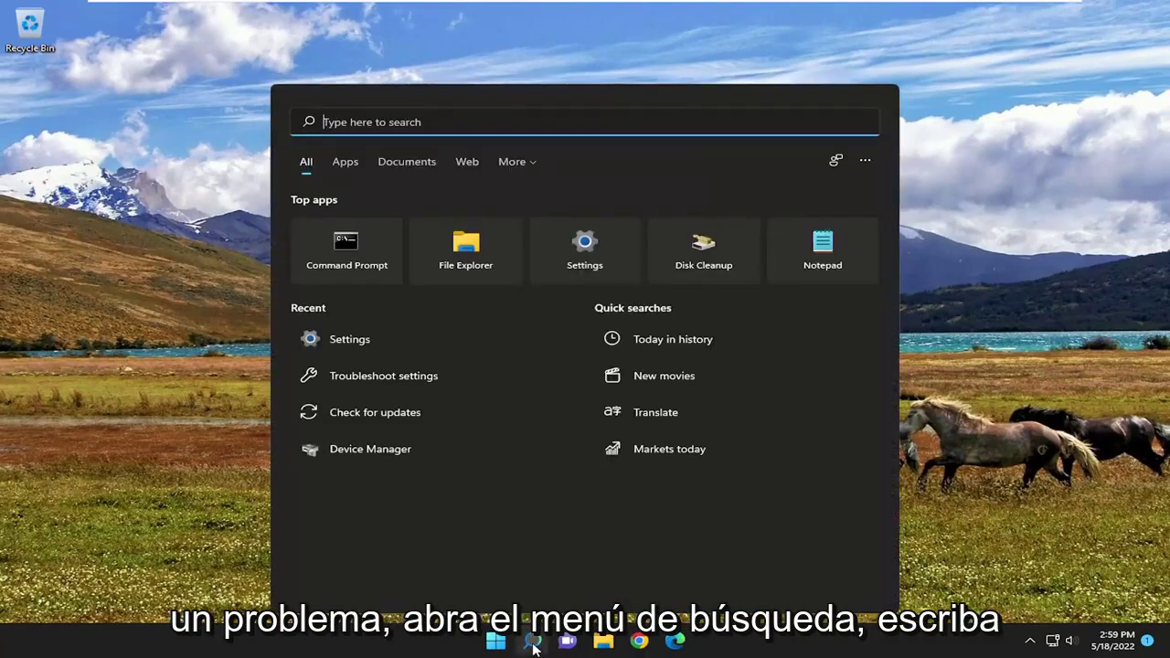
text(cmd)
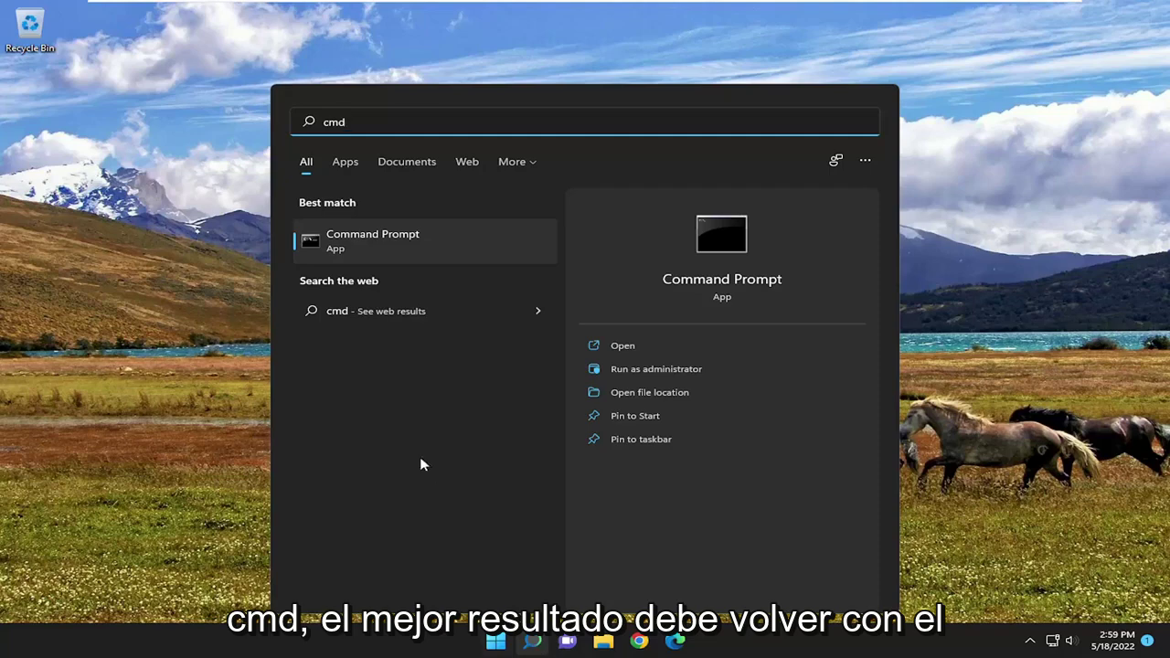
right_click(364, 239)
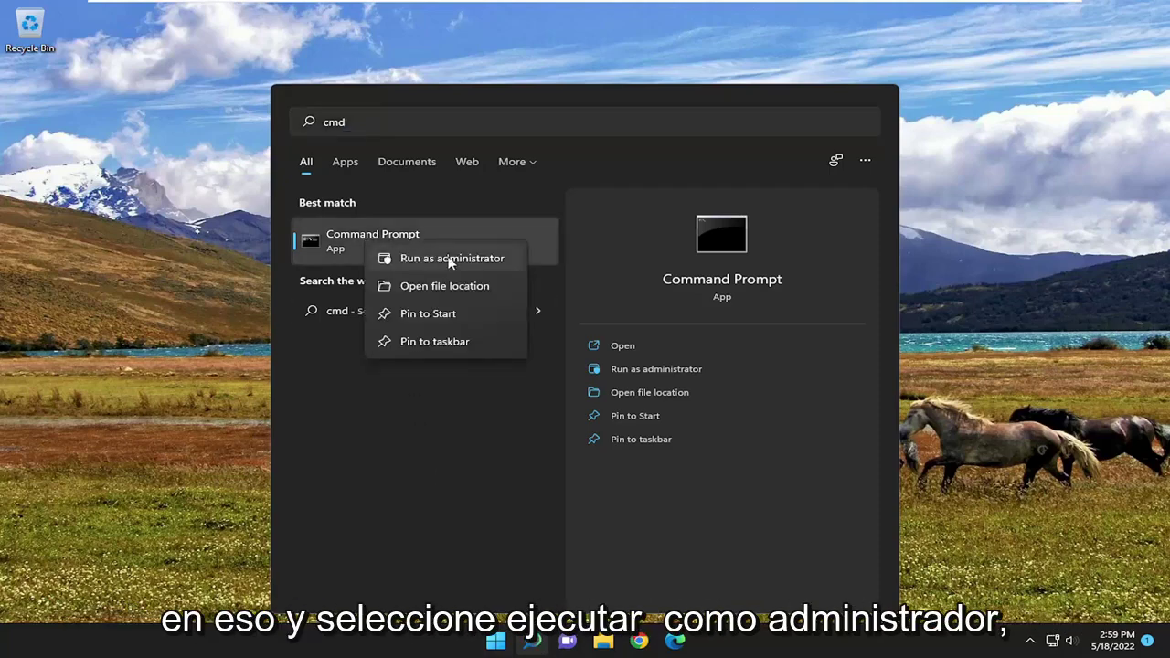
click(453, 258)
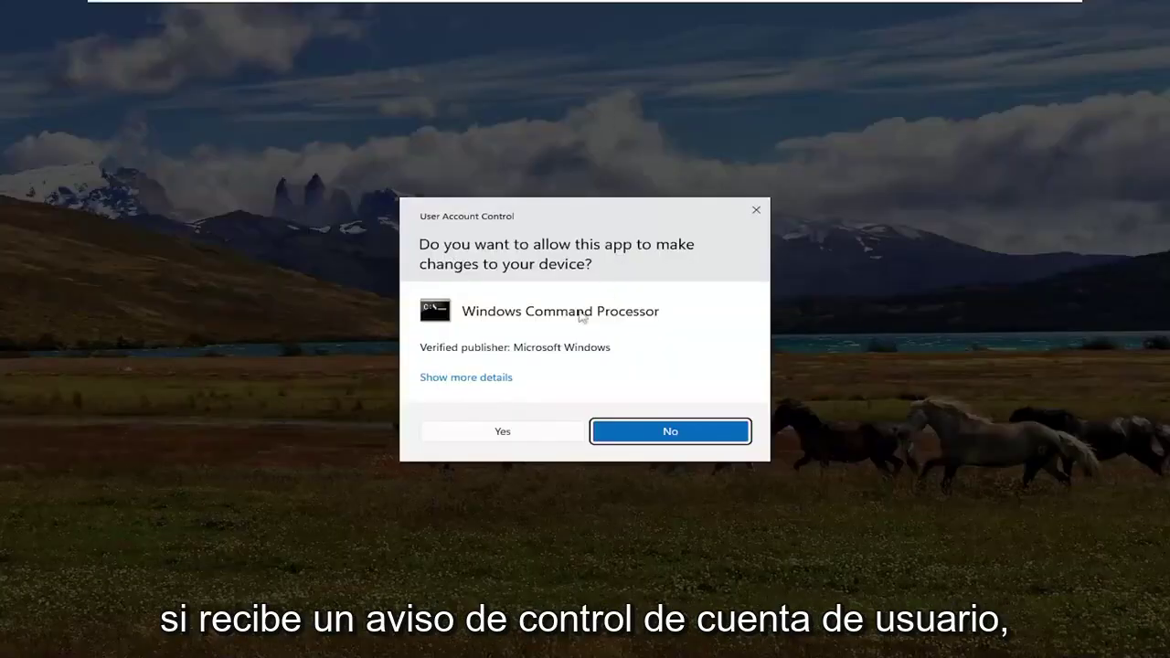
click(502, 433)
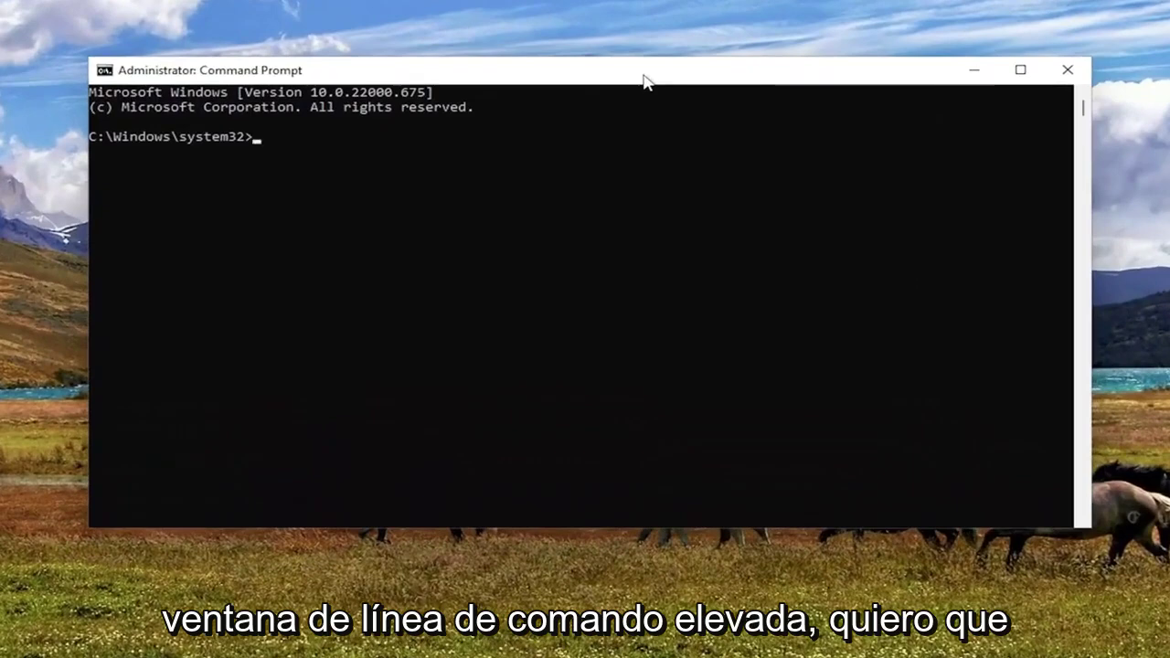
Step: Run 'ipconfig /flushdns' at the elevated prompt to flush the DNS cache
text(i)
text(pconf)
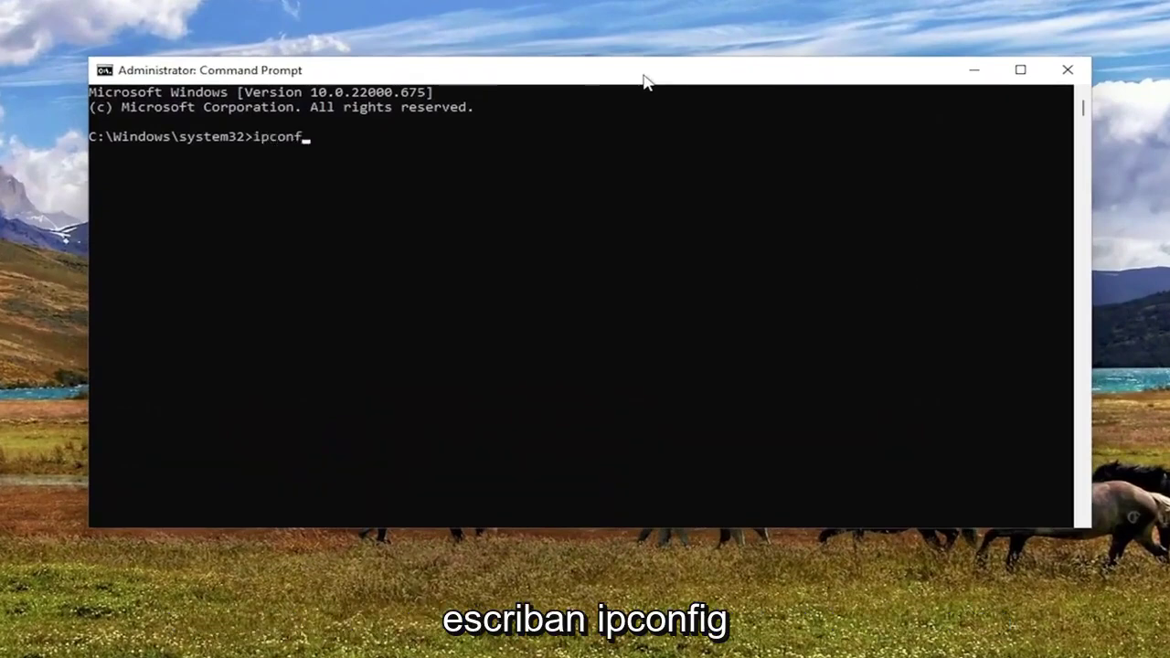
text(ig /flushdns)
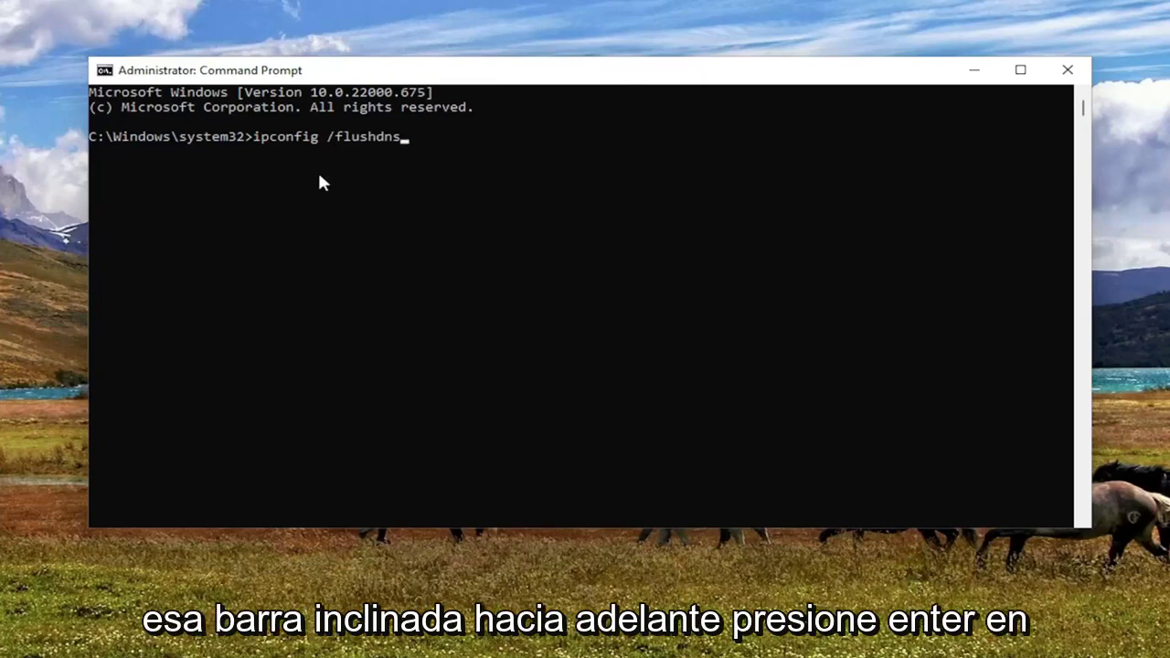
key(Return)
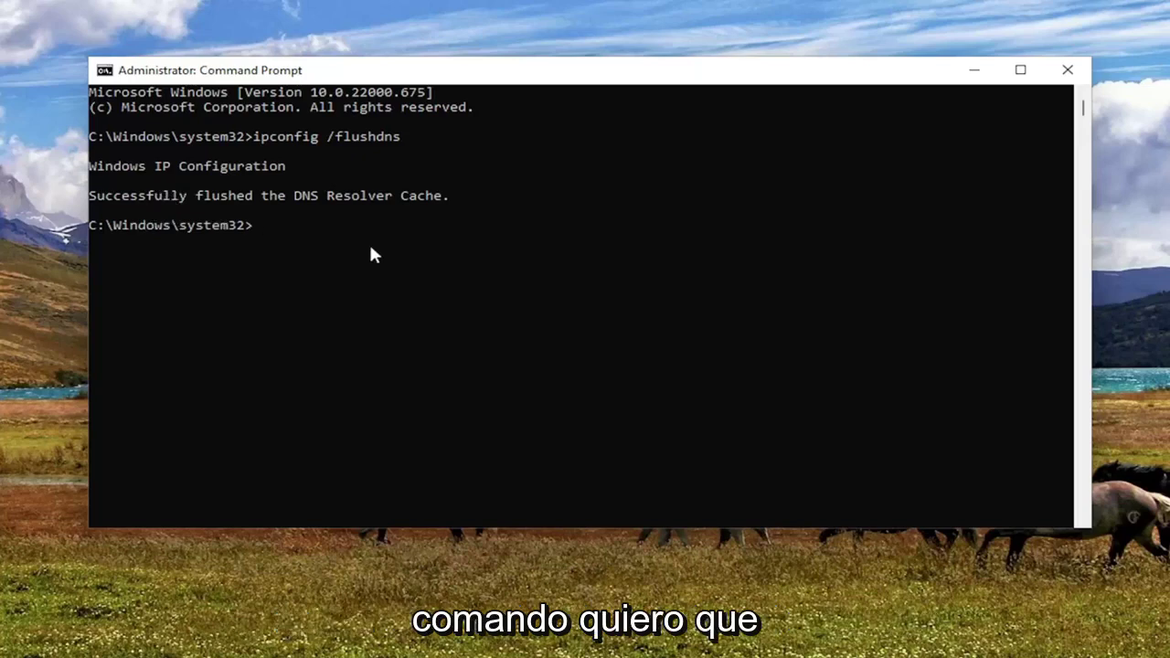
Step: Run 'netsh winsock reset' and close the Command Prompt window
text(netsh)
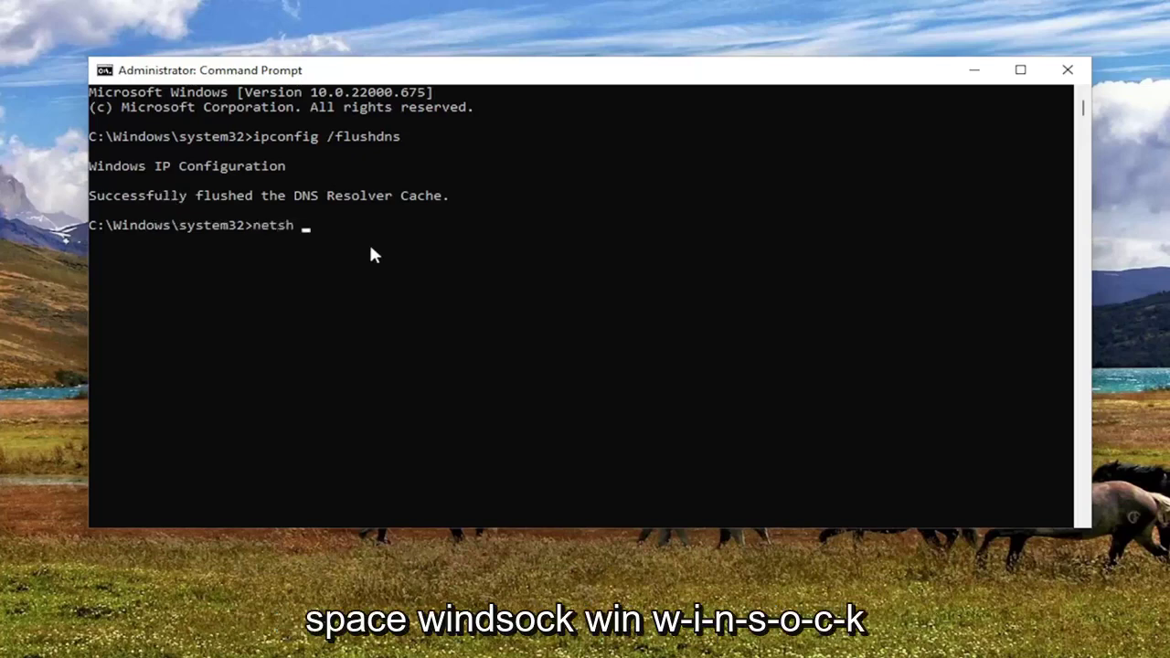
text( winsock reset)
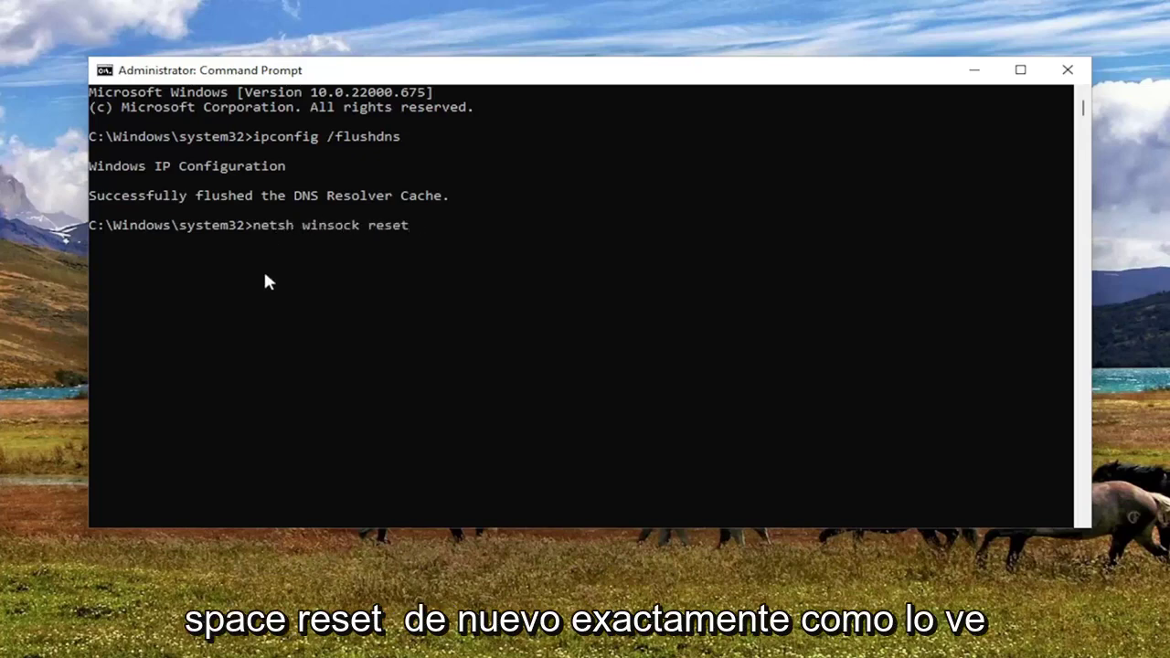
key(Return)
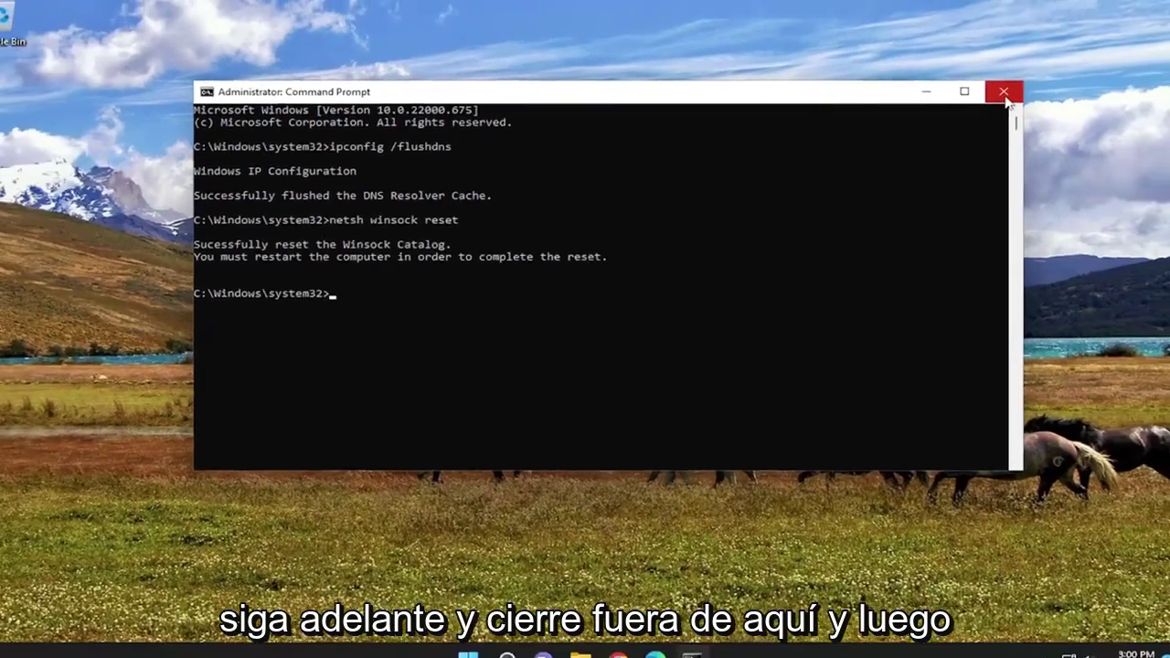
click(1066, 69)
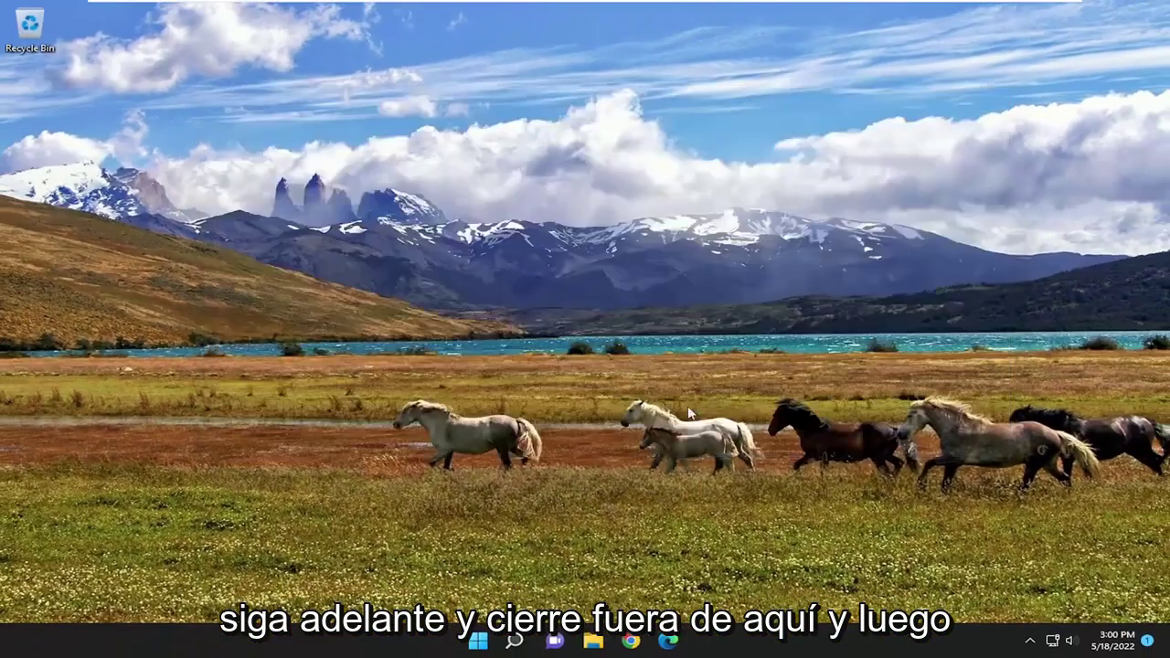